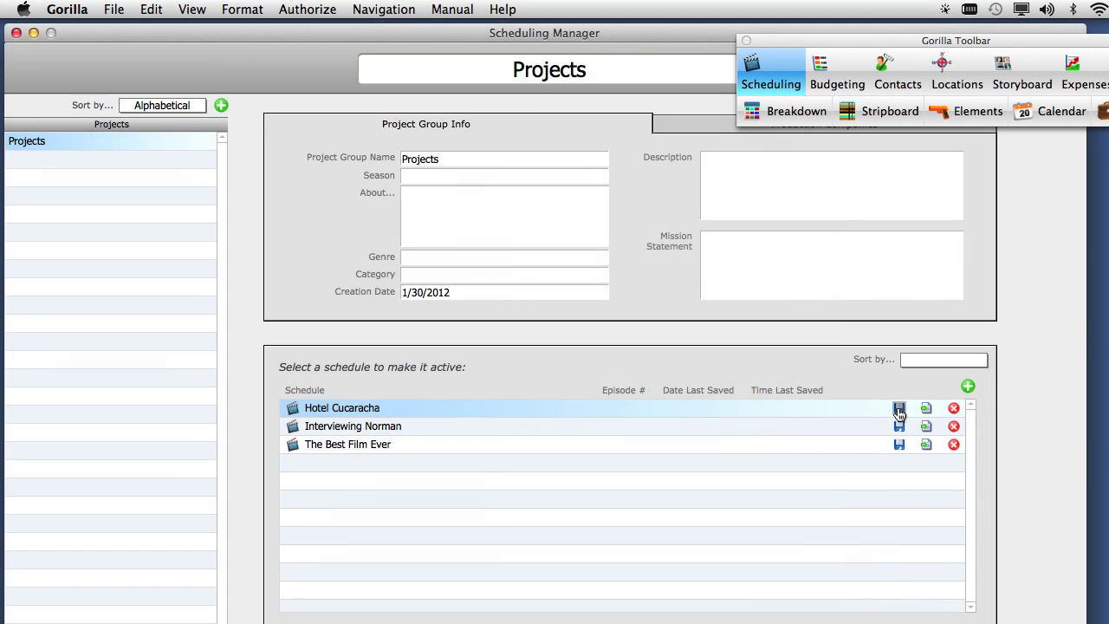
# Step: Save the Hotel Cucaracha schedule under the name Hotel Cucaracha with automatic saving to the My Schedules folder
pyautogui.click(988, 369)
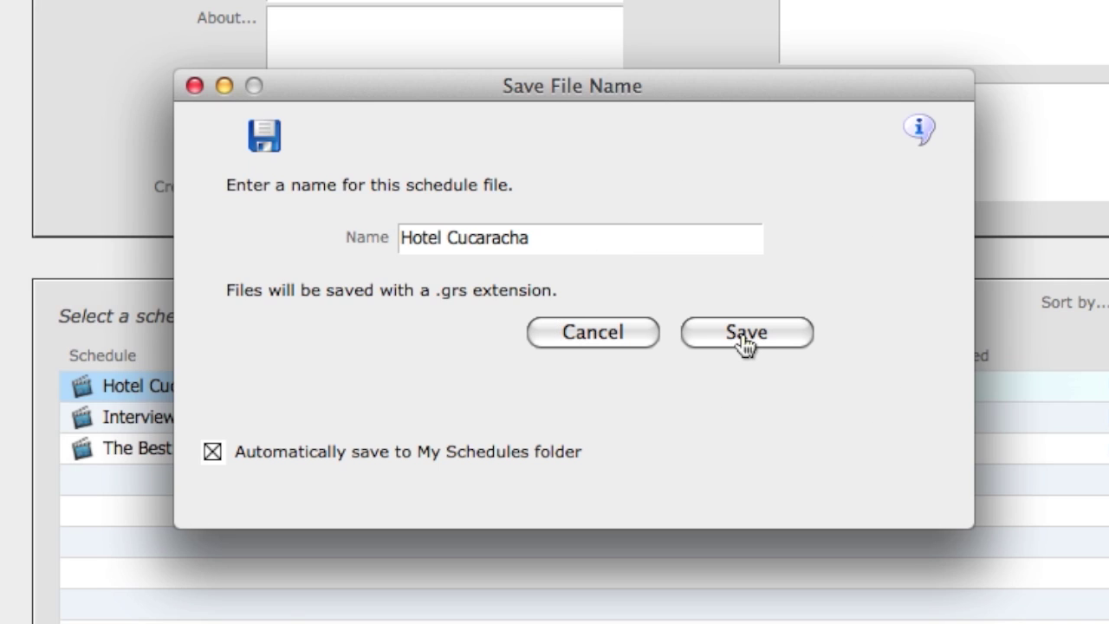
pyautogui.click(743, 343)
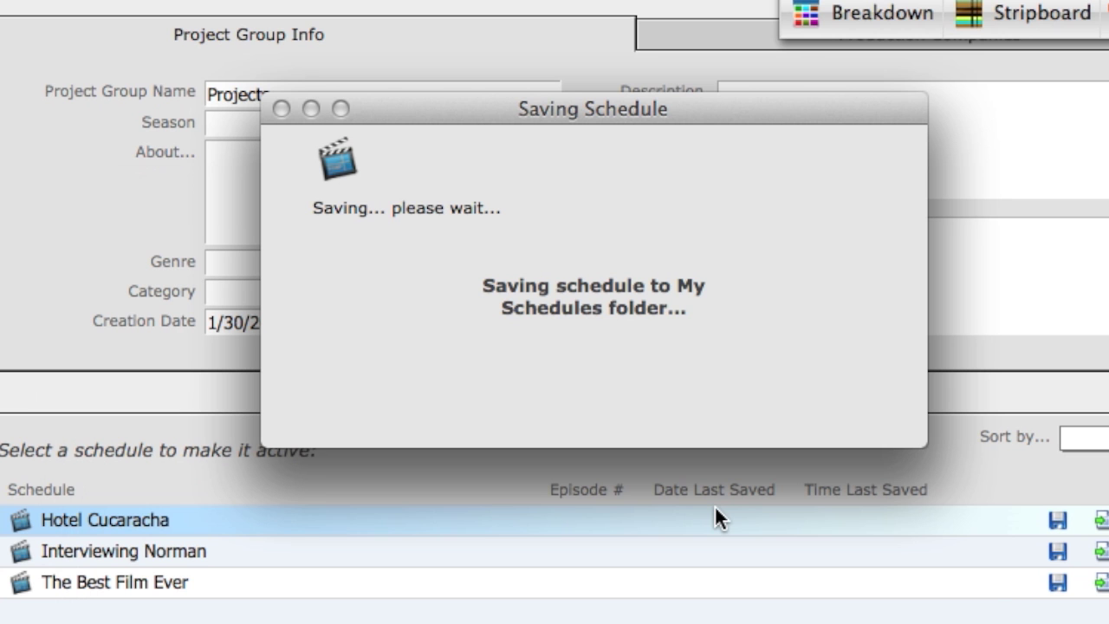
# Step: Hide Gorilla and, in Finder, look for the saved schedule file in Gorilla 5's Saved Schedules > My Schedules folder
pyautogui.click(87, 6)
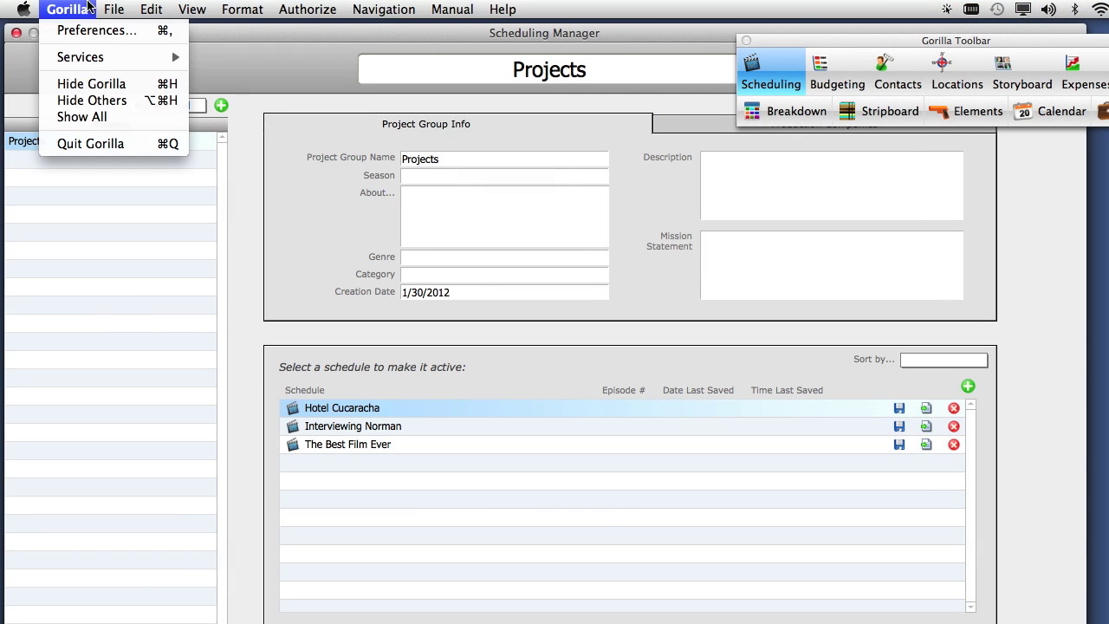
pyautogui.click(86, 84)
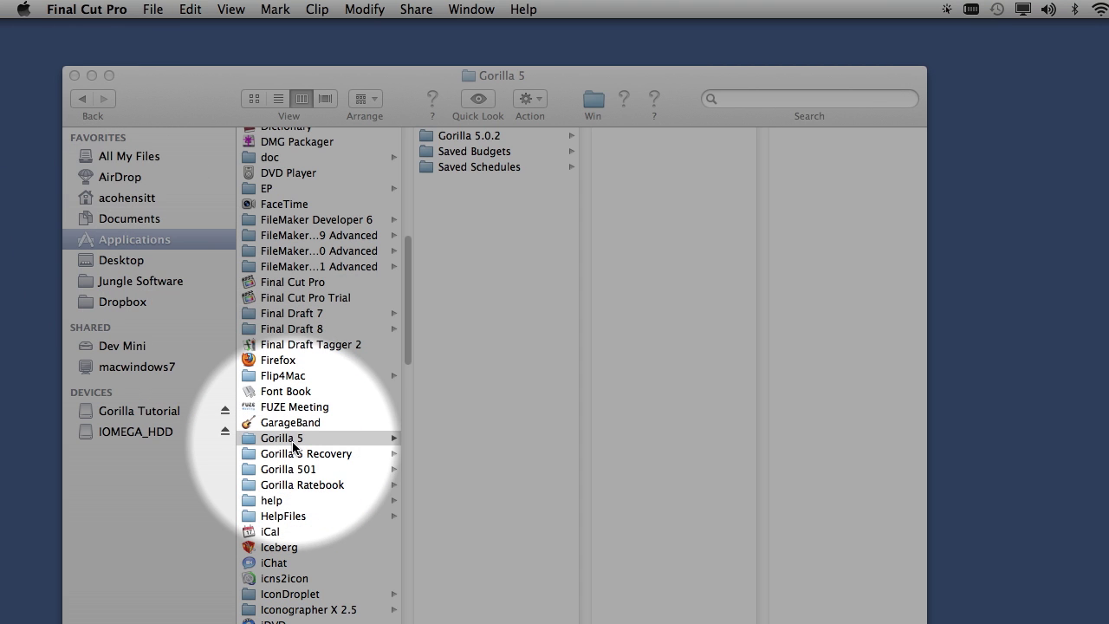
pyautogui.click(475, 169)
pyautogui.click(475, 168)
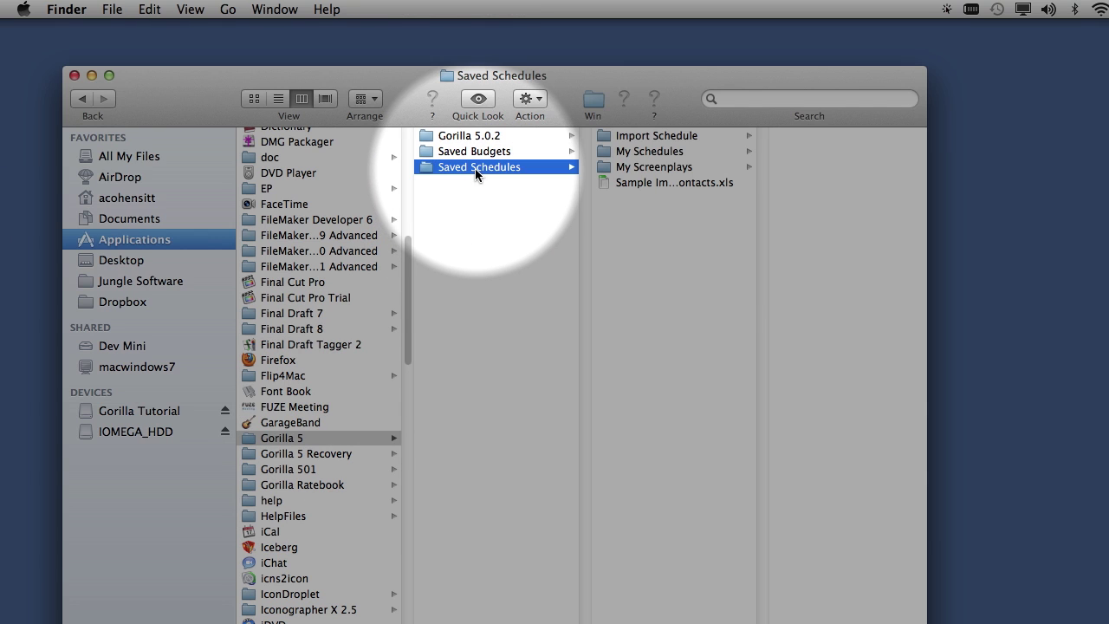
pyautogui.click(637, 153)
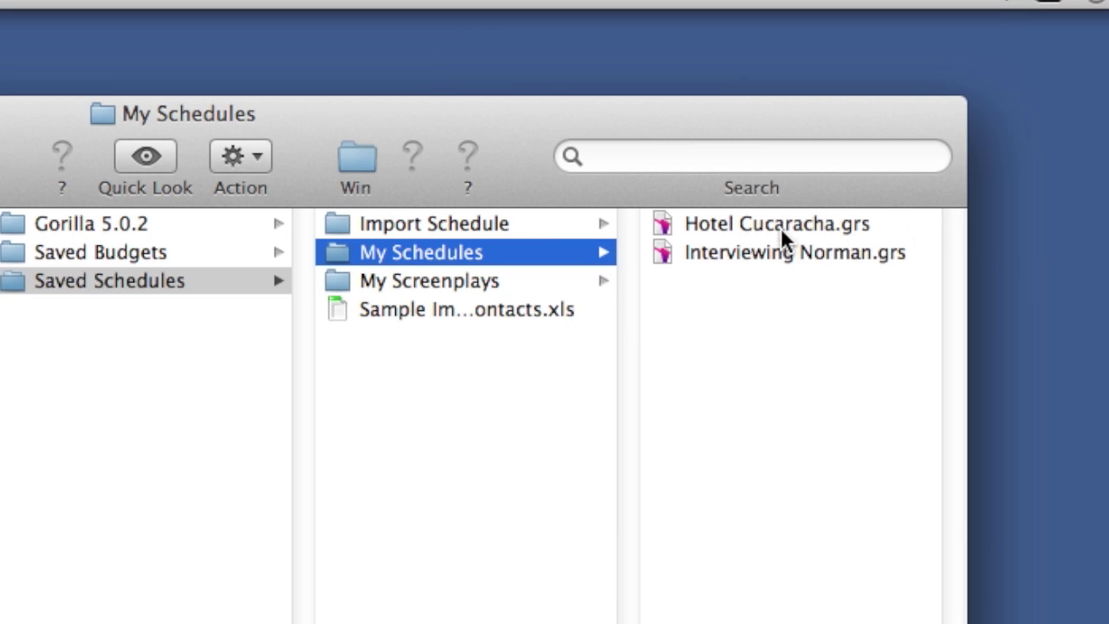
pyautogui.click(824, 137)
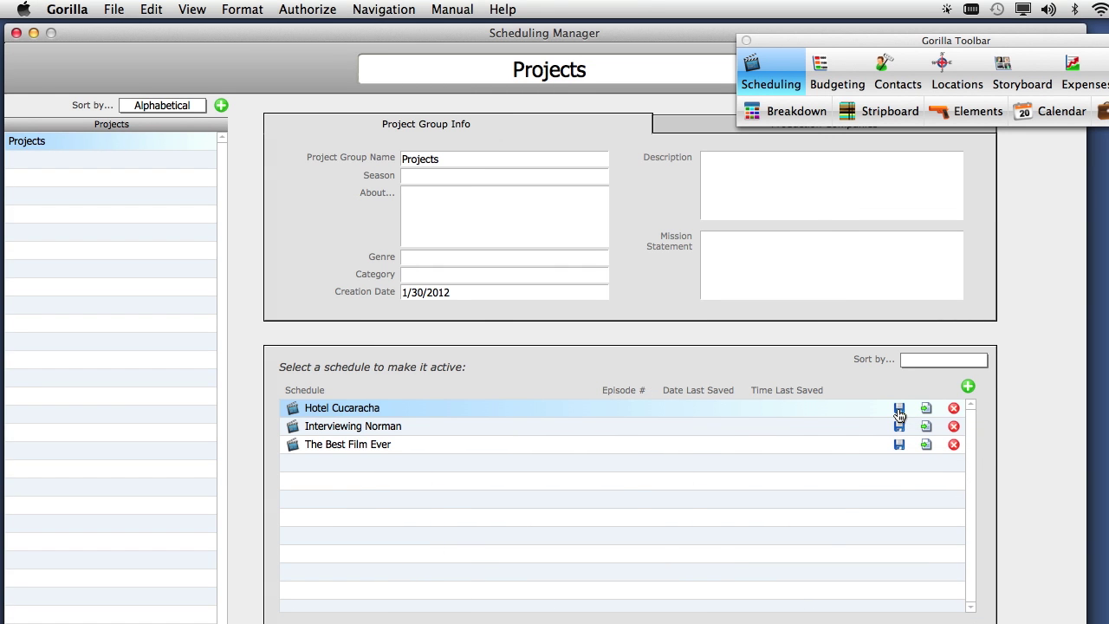
# Step: Save the Hotel Cucaracha schedule as Hotel Cucaracha v001 on the Desktop, with automatic saving to the My Schedules folder turned off
pyautogui.click(899, 408)
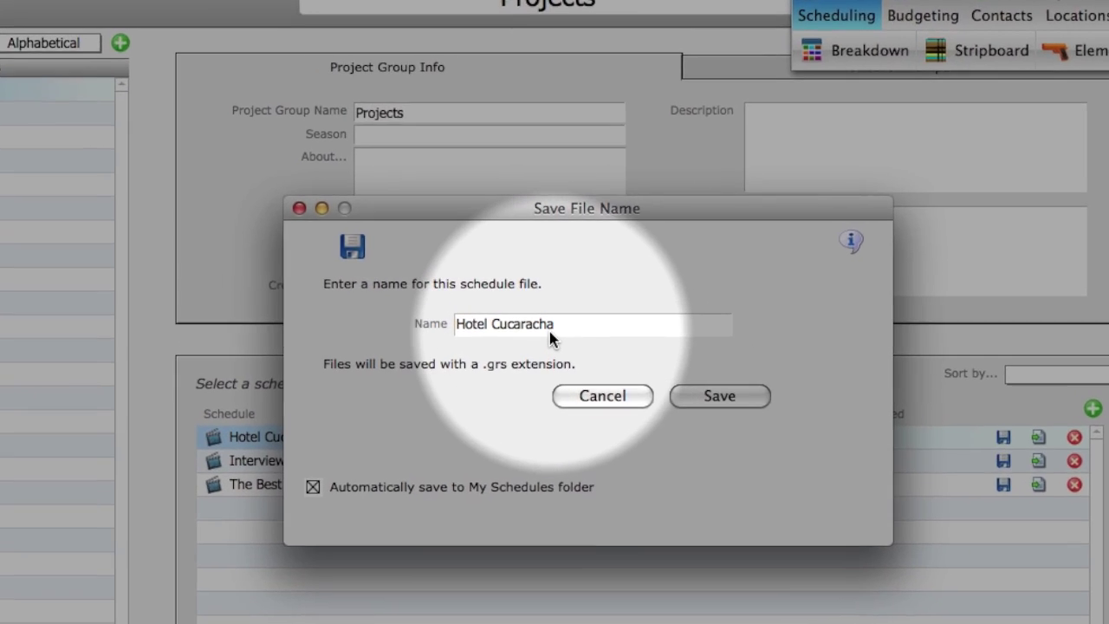
pyautogui.click(558, 326)
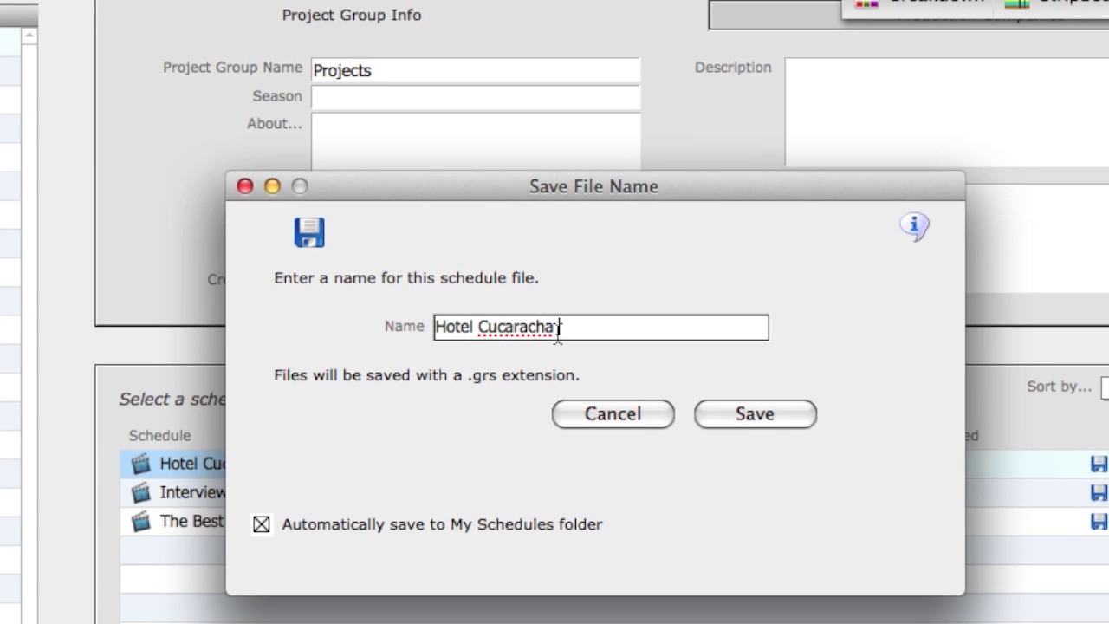
pyautogui.write('v001')
pyautogui.click(511, 393)
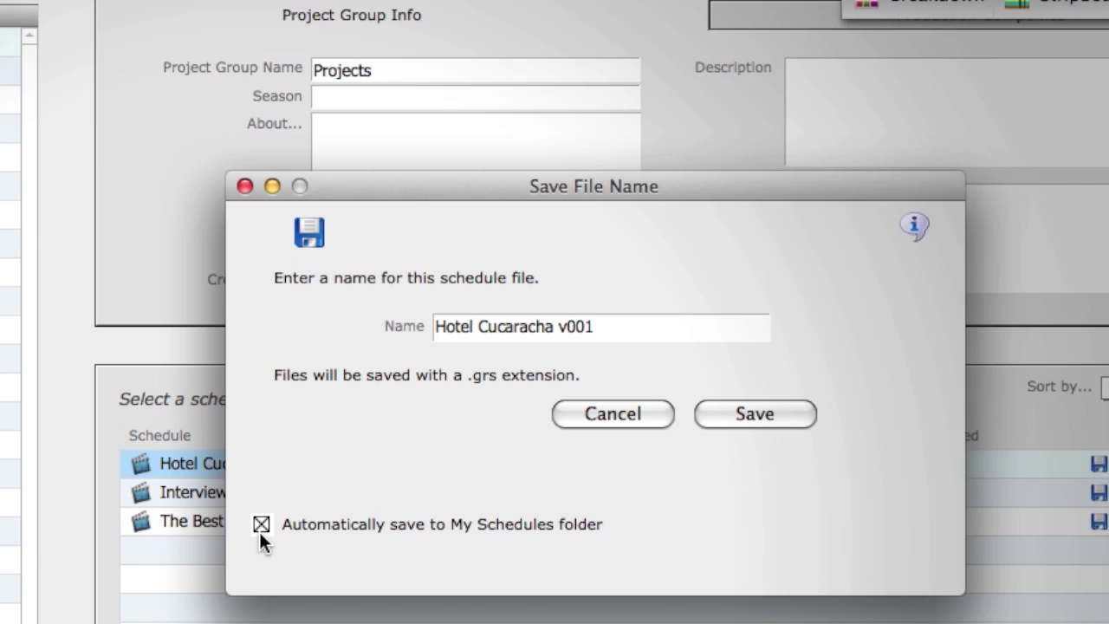
pyautogui.click(262, 526)
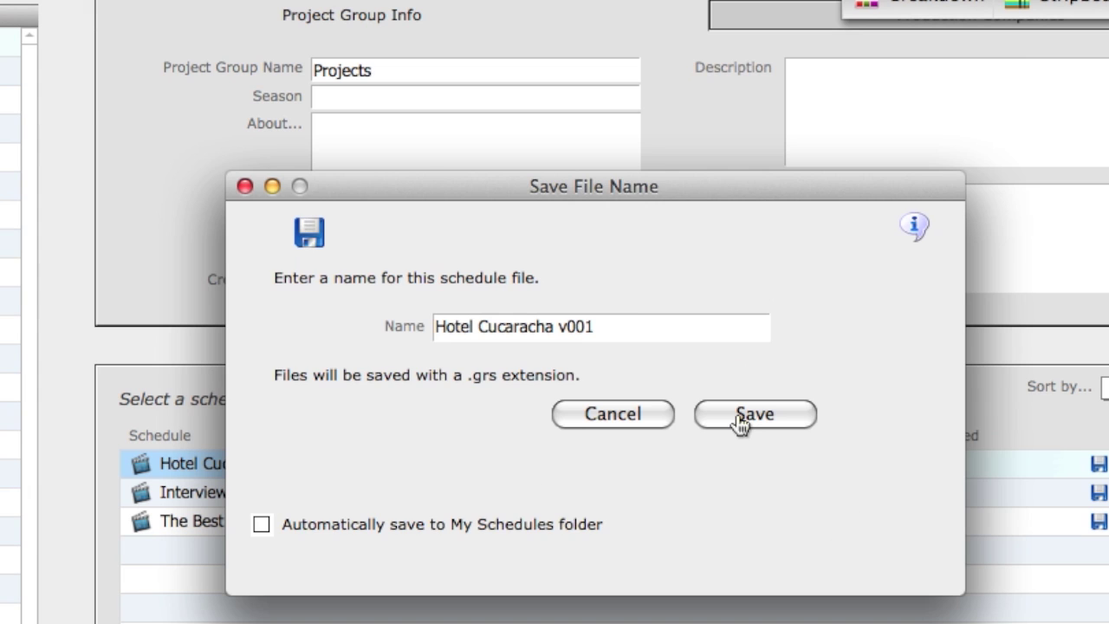
pyautogui.click(740, 416)
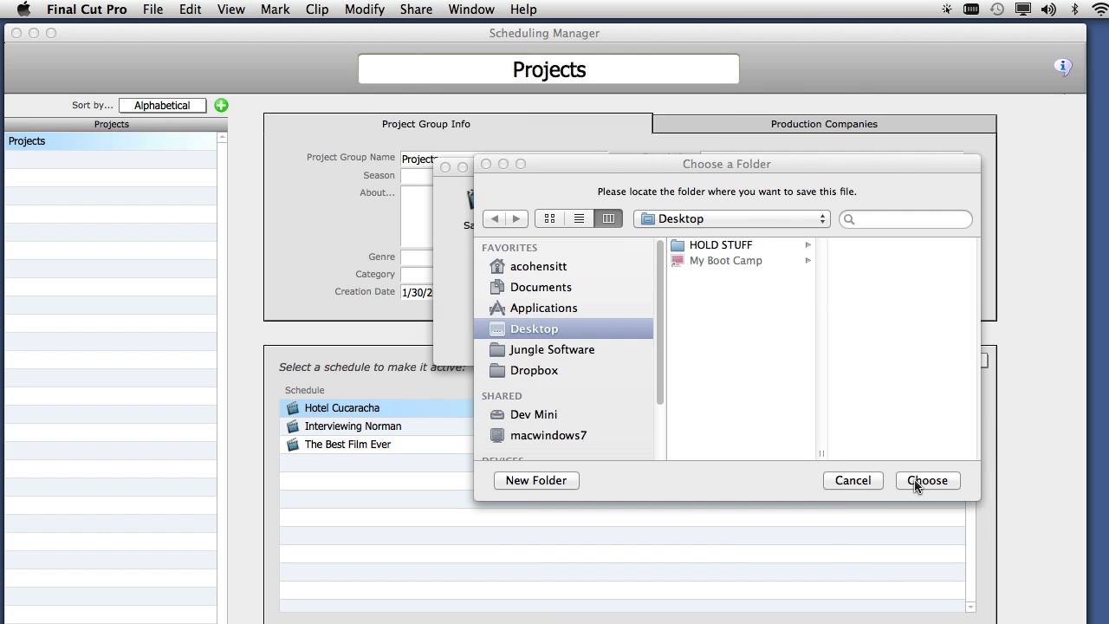
pyautogui.click(917, 482)
pyautogui.click(797, 409)
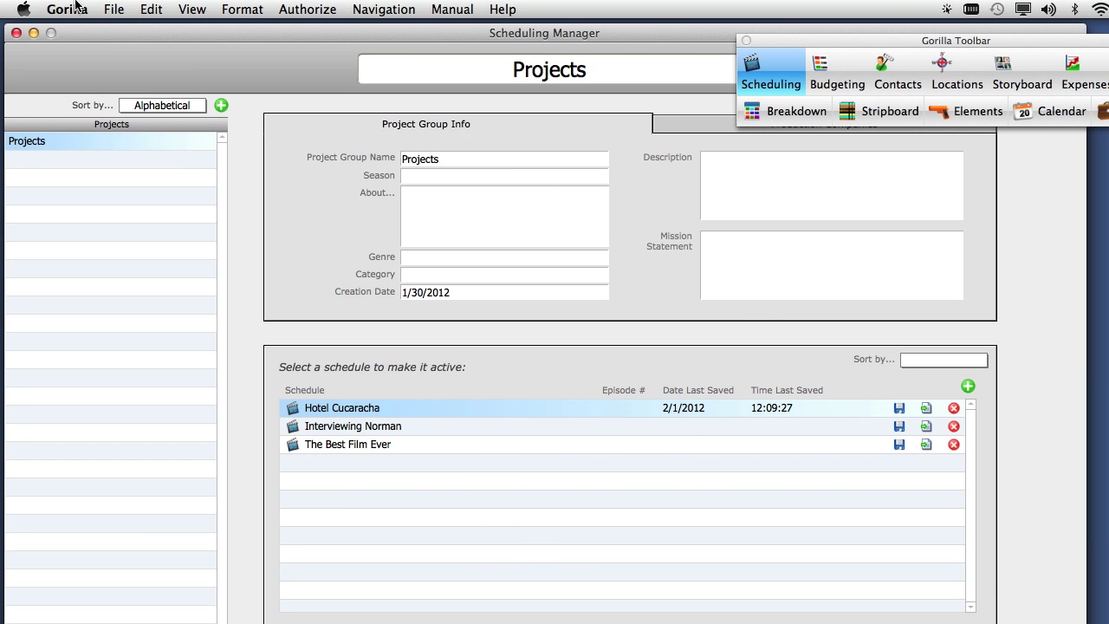
# Step: Hide Gorilla and check the Desktop folder in Finder for the saved schedule file
pyautogui.click(76, 7)
pyautogui.click(99, 82)
pyautogui.click(63, 253)
# Step: Delete the Hotel Cucaracha, The Best Film Ever and Interviewing Norman schedules from the Projects group
pyautogui.click(953, 408)
pyautogui.press('Return')
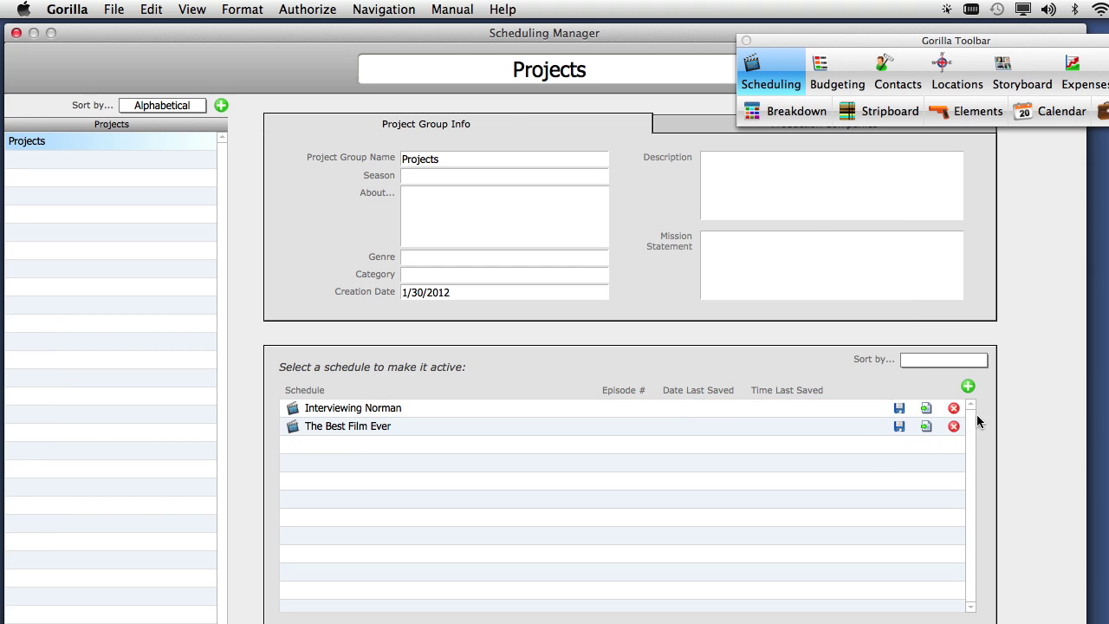
pyautogui.click(953, 425)
pyautogui.click(784, 411)
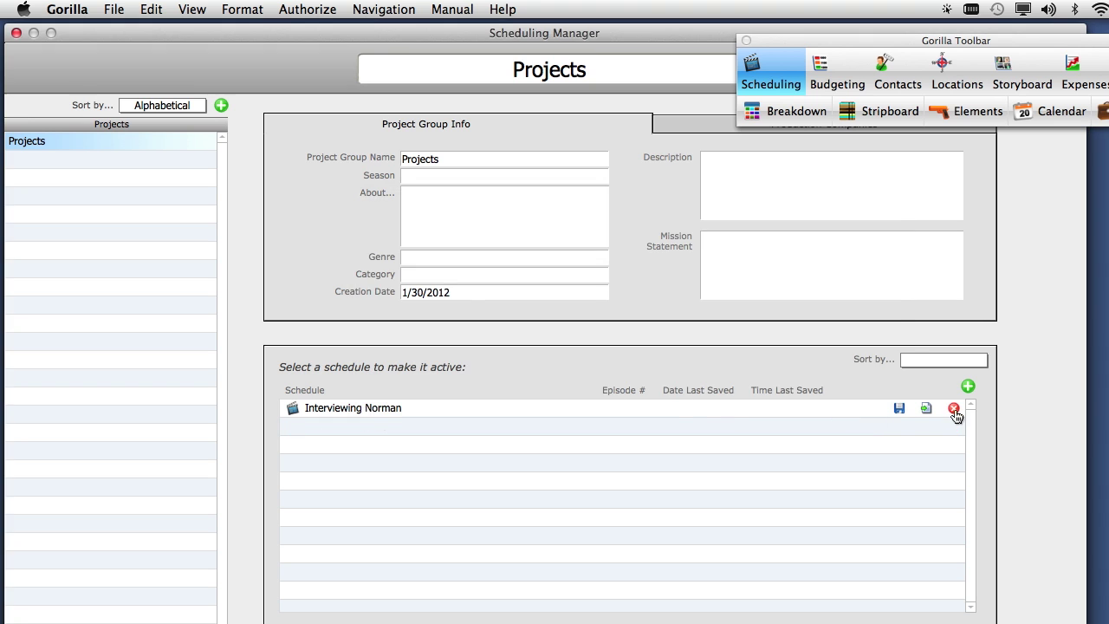
pyautogui.click(953, 408)
pyautogui.click(816, 409)
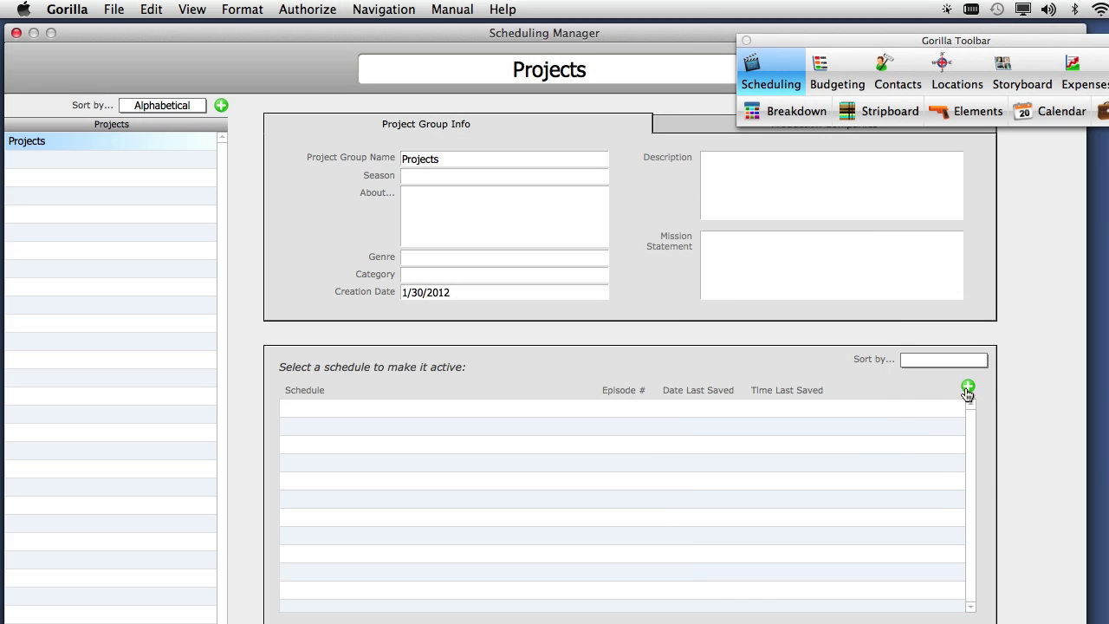
# Step: Start adding a schedule to the Projects group by choosing to load an existing one
pyautogui.click(968, 387)
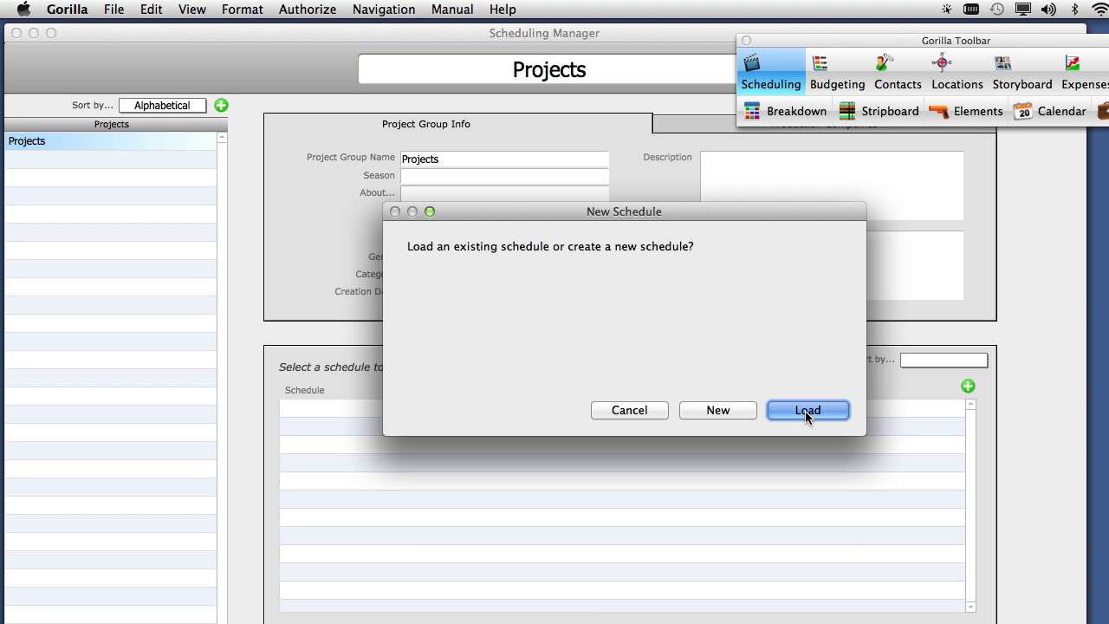
pyautogui.click(805, 411)
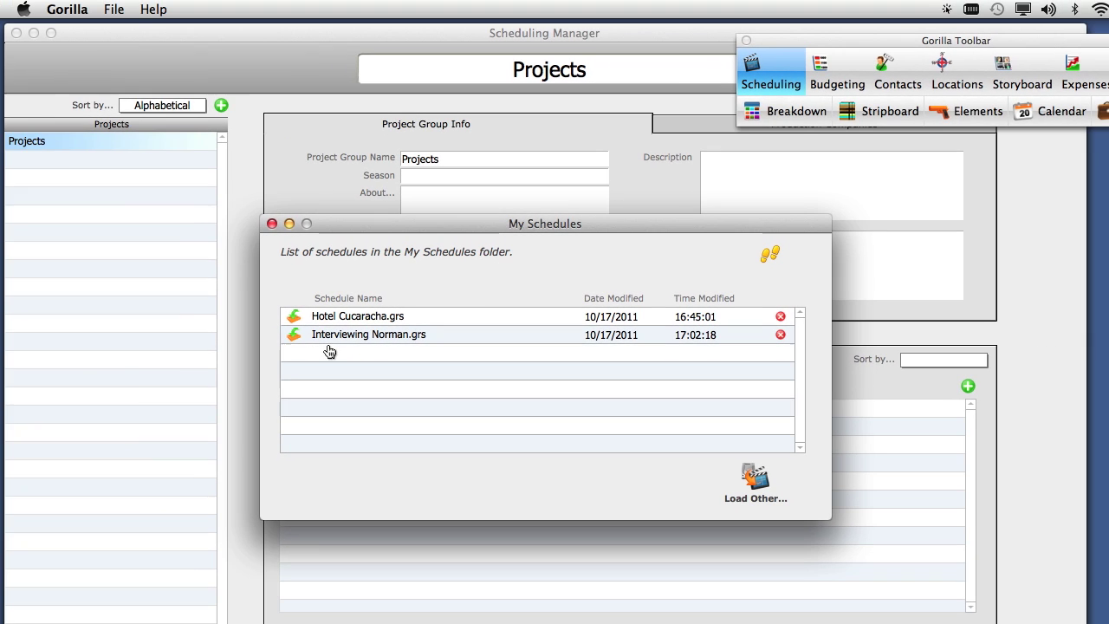
# Step: Hide Gorilla and, in Finder, examine the My Schedules folder under Applications > Gorilla 5 > Saved Schedules
pyautogui.click(61, 9)
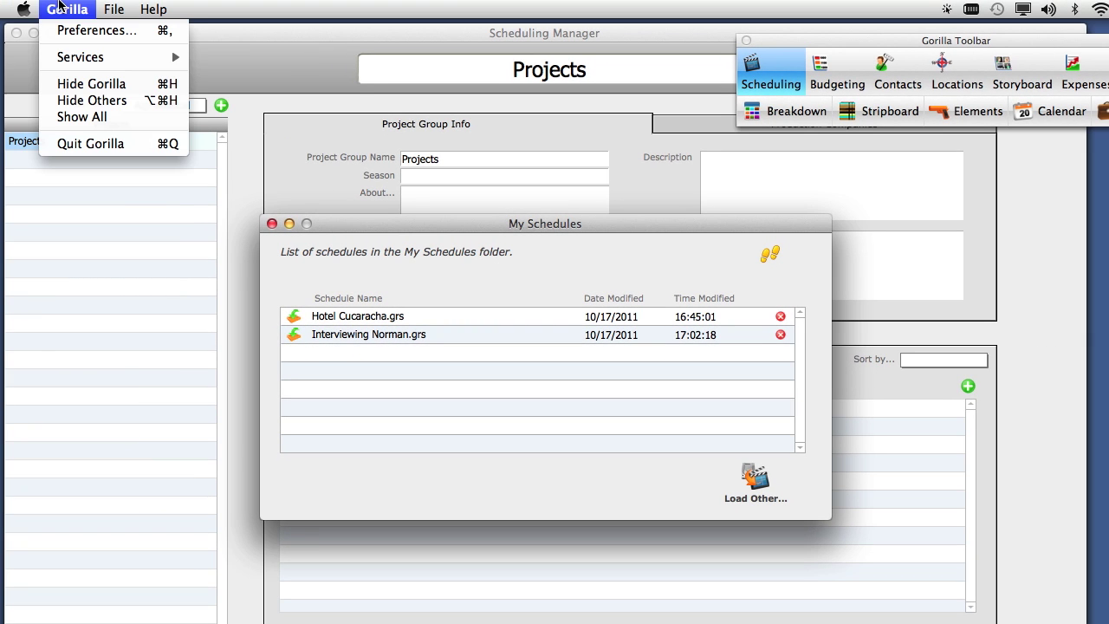
pyautogui.click(94, 85)
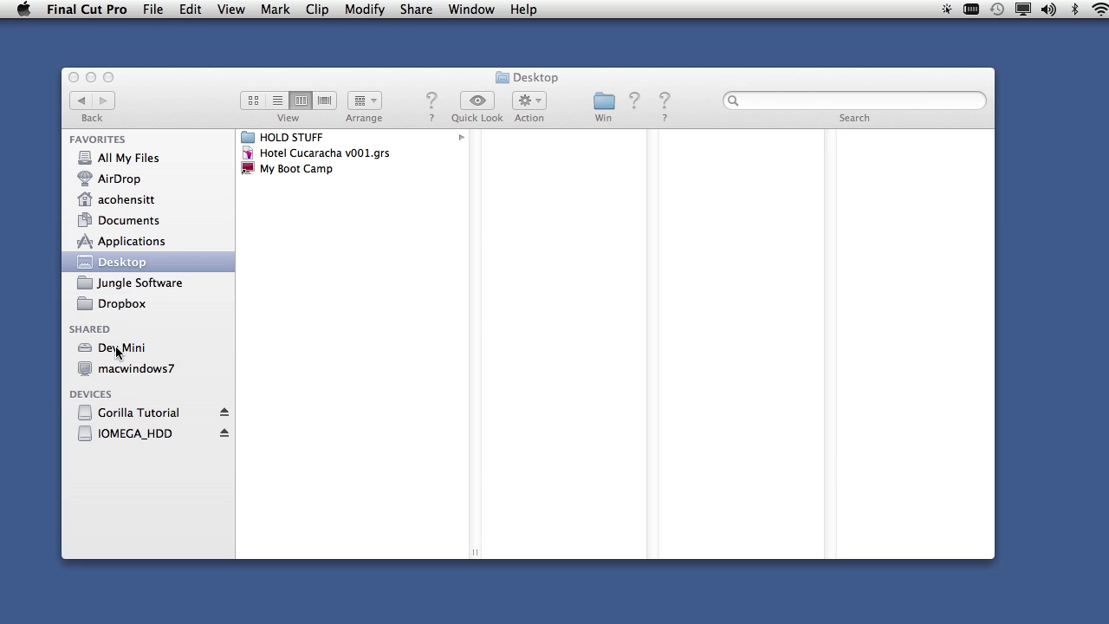
pyautogui.click(124, 240)
pyautogui.click(160, 243)
pyautogui.scroll(-3, 280, 416)
pyautogui.scroll(-10, 291, 429)
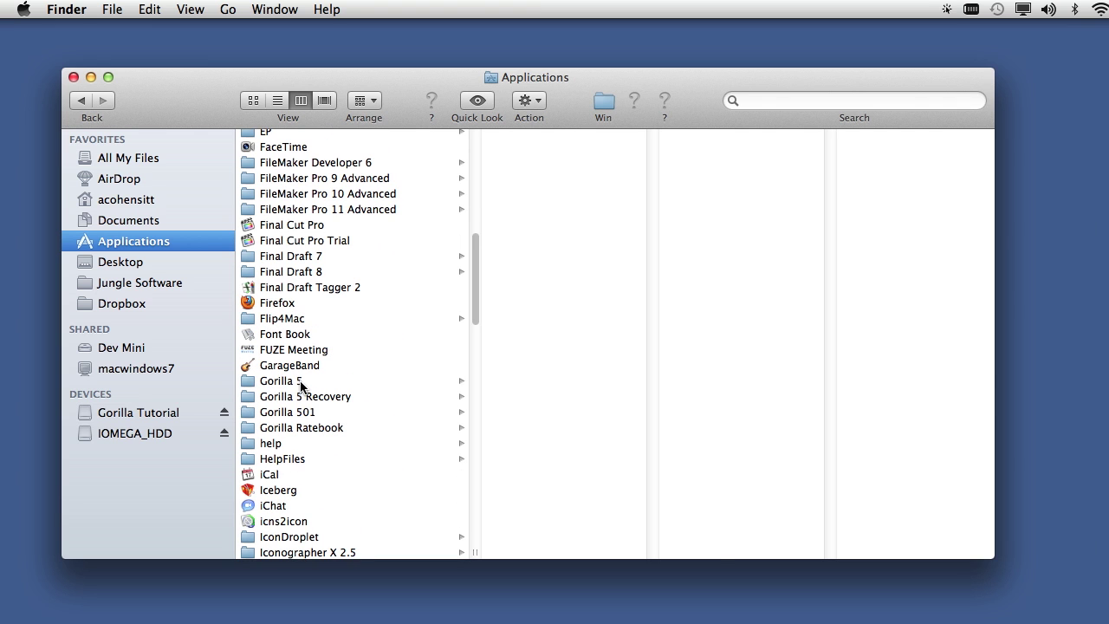
pyautogui.click(301, 384)
pyautogui.click(552, 171)
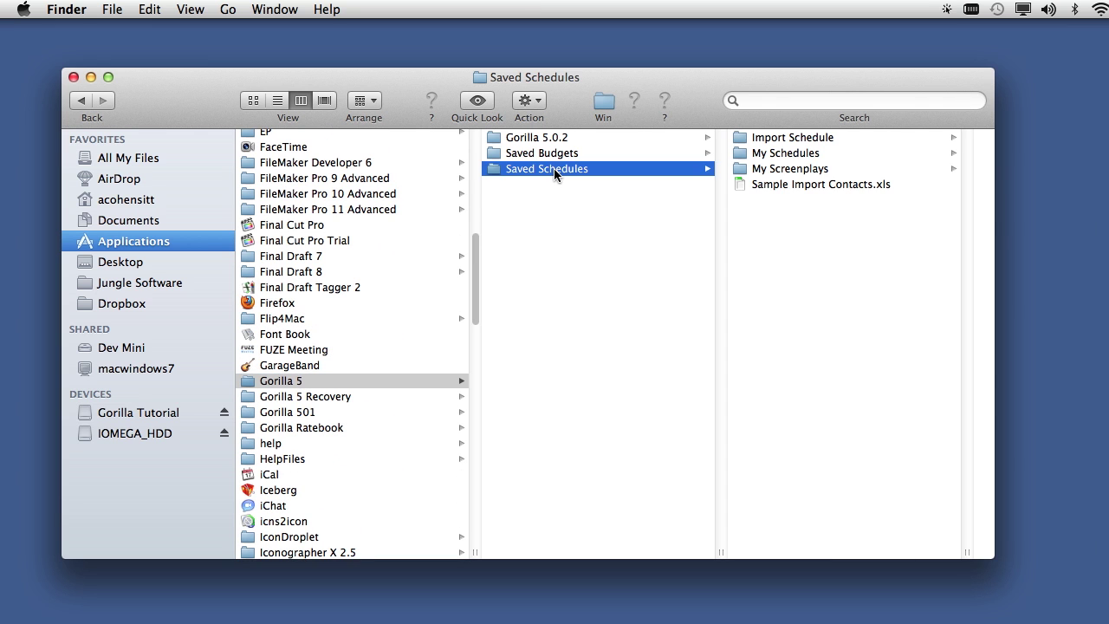
pyautogui.click(793, 157)
pyautogui.moveTo(765, 86); pyautogui.dragTo(454, 100)
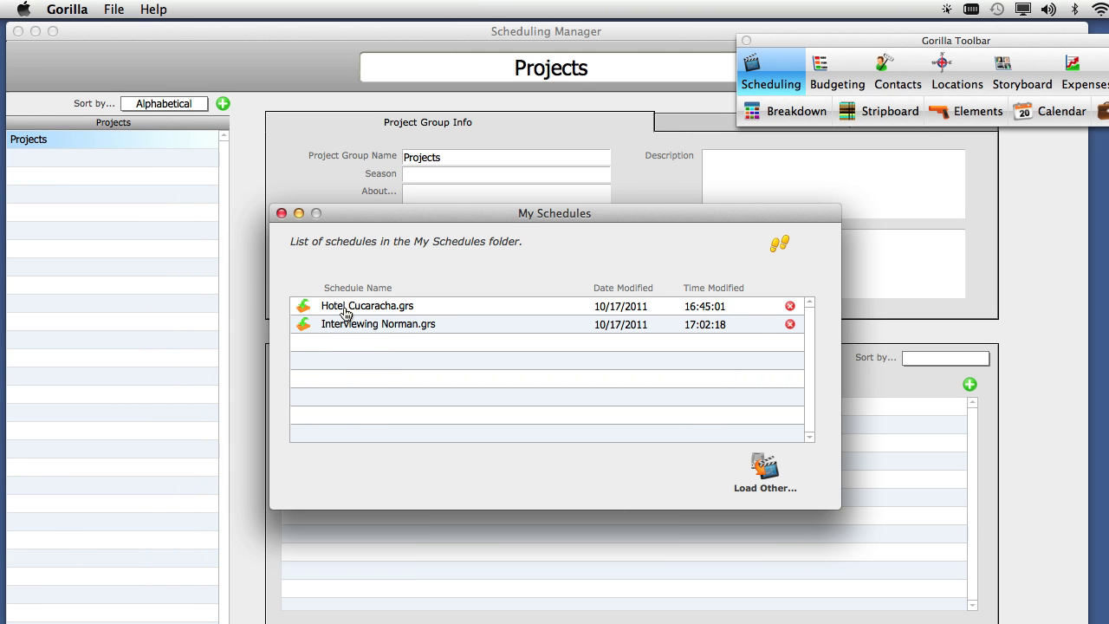
# Step: Load Hotel Cucaracha.grs from the My Schedules list into the Projects group and make it the active schedule
pyautogui.doubleClick(343, 308)
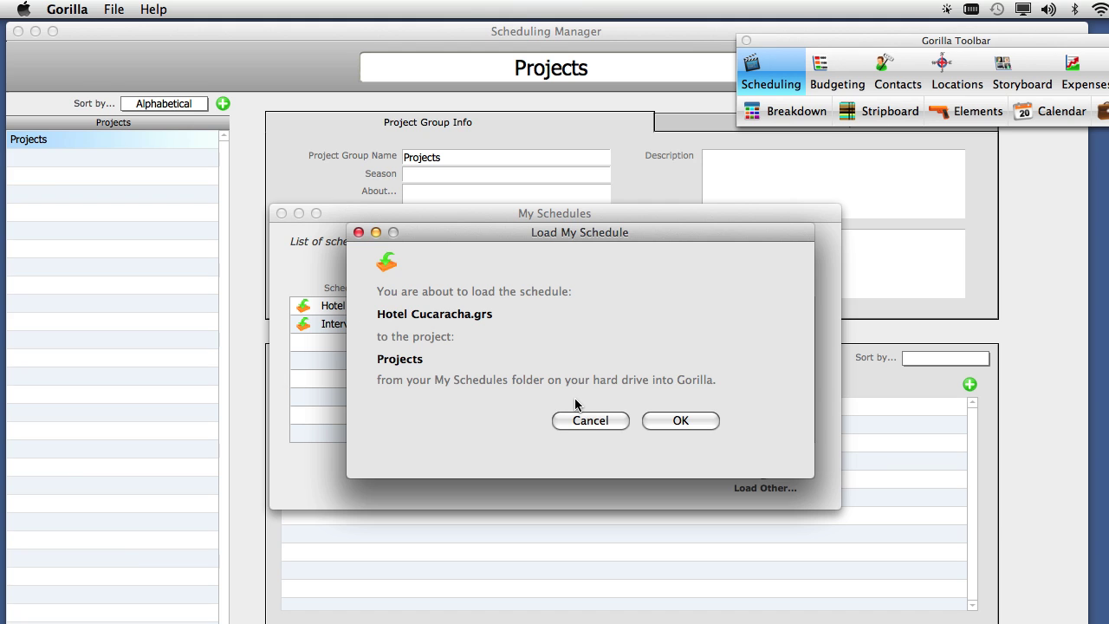
pyautogui.click(680, 425)
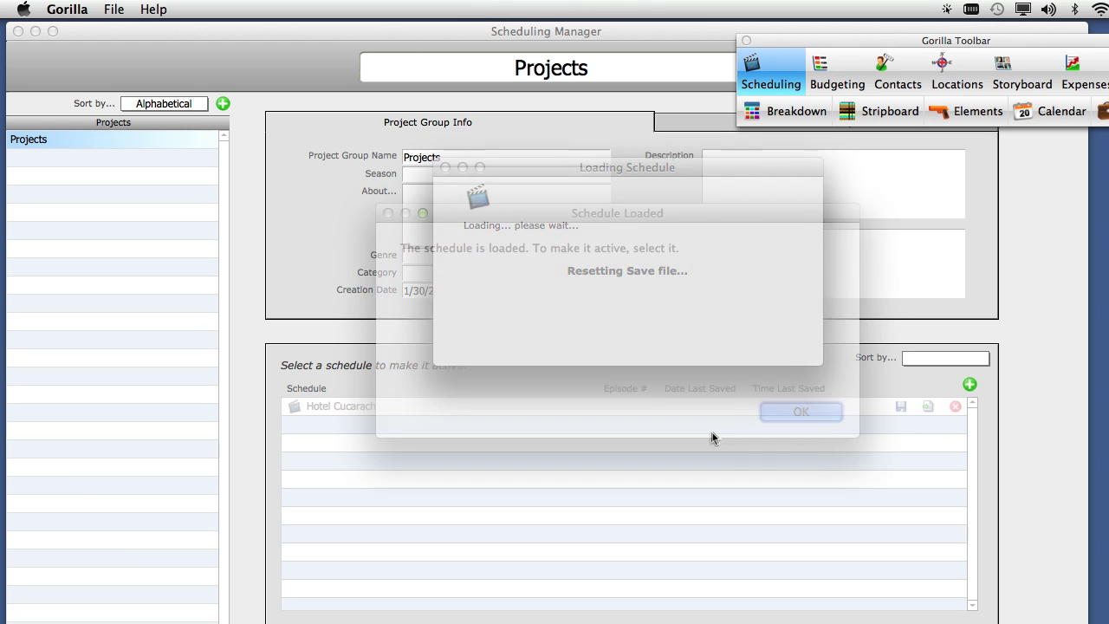
pyautogui.click(811, 413)
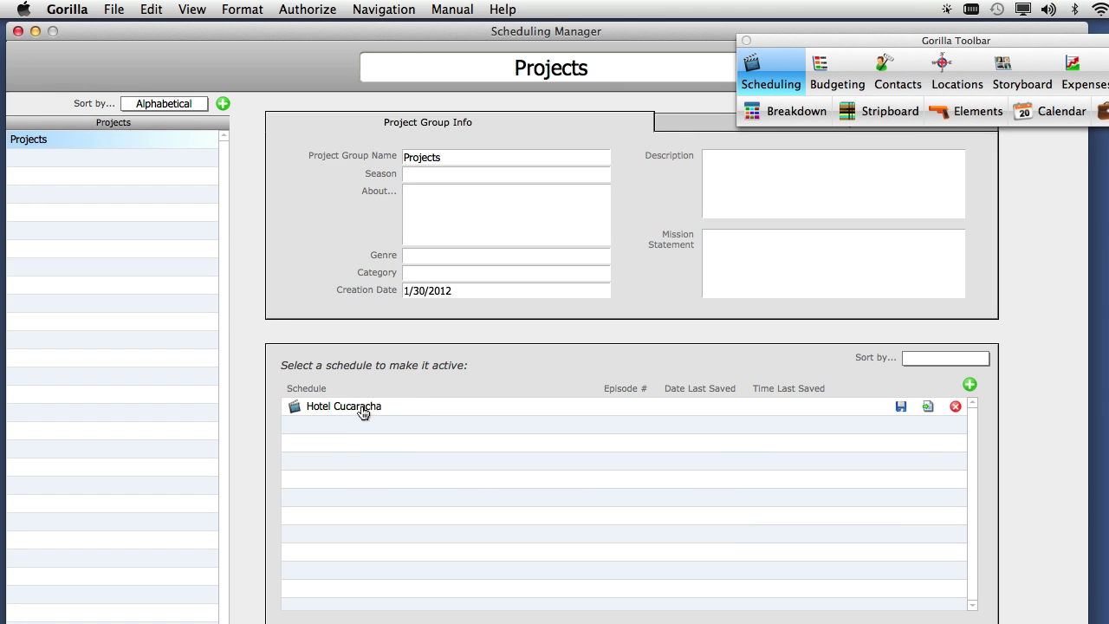
pyautogui.click(362, 413)
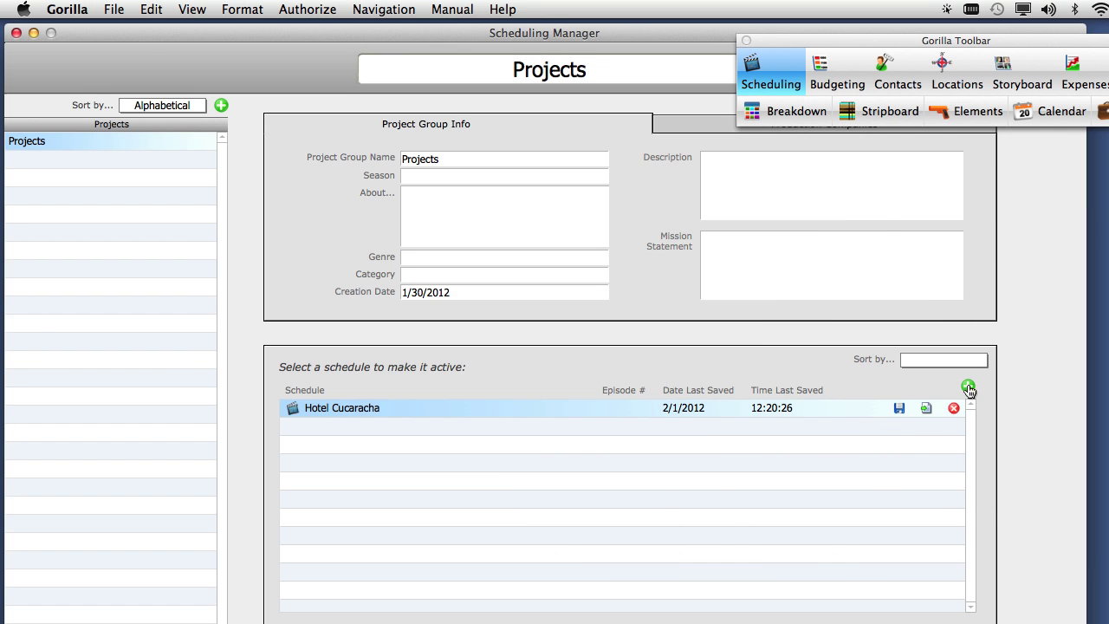
# Step: Load the other existing schedule file, Hotel Cucaracha v001.grs, from the Desktop into the Projects group
pyautogui.click(968, 387)
pyautogui.click(818, 412)
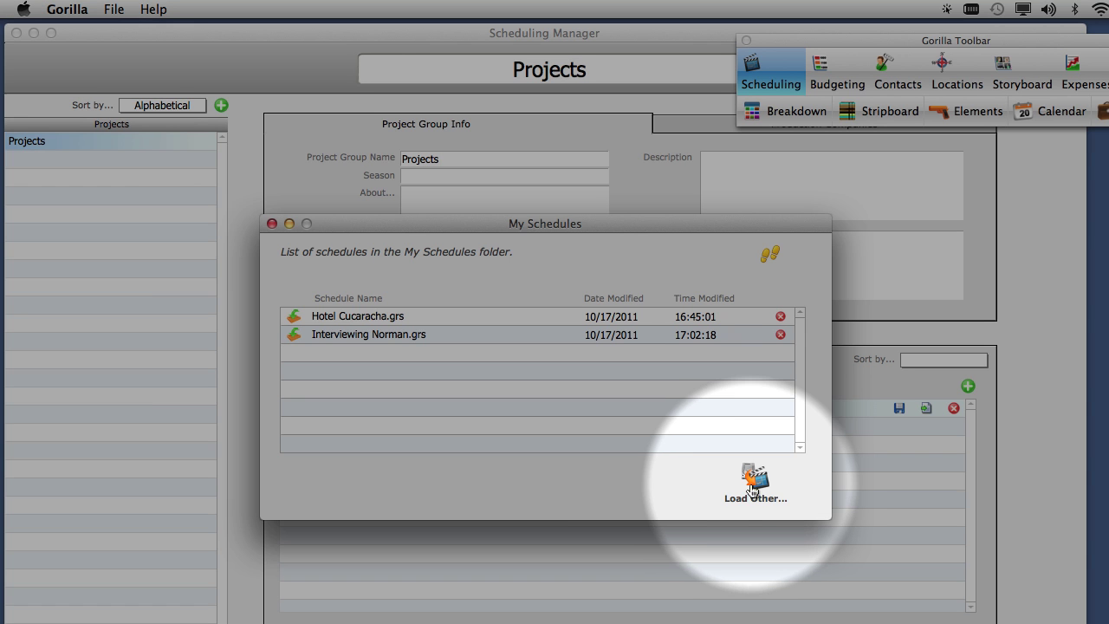
pyautogui.click(752, 487)
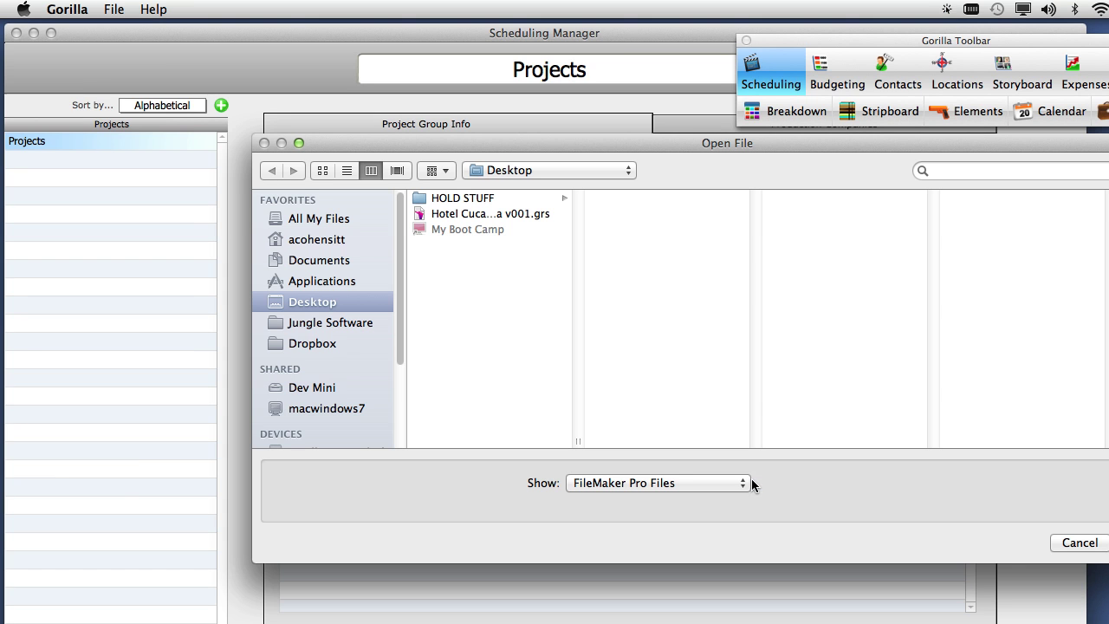
pyautogui.moveTo(579, 438); pyautogui.dragTo(633, 436)
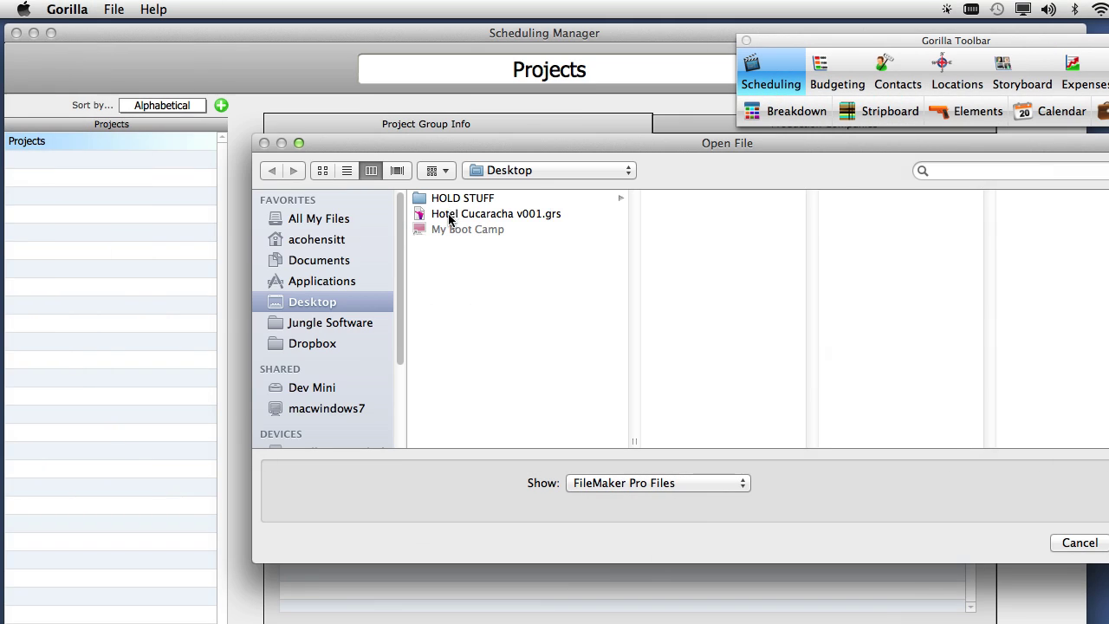
pyautogui.click(453, 215)
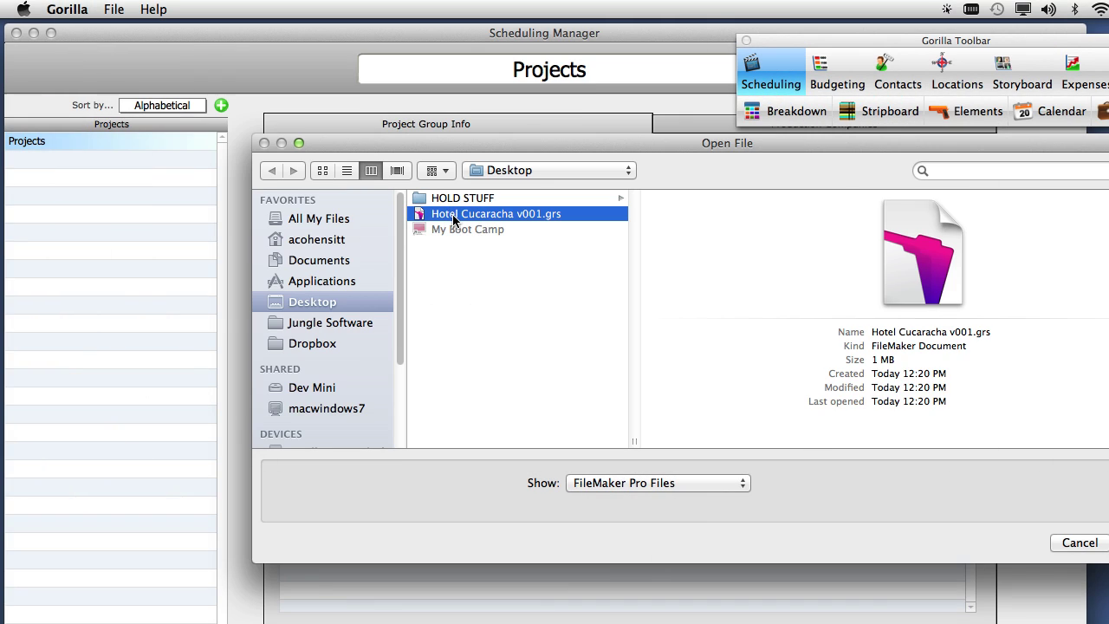
pyautogui.moveTo(669, 154); pyautogui.dragTo(404, 137)
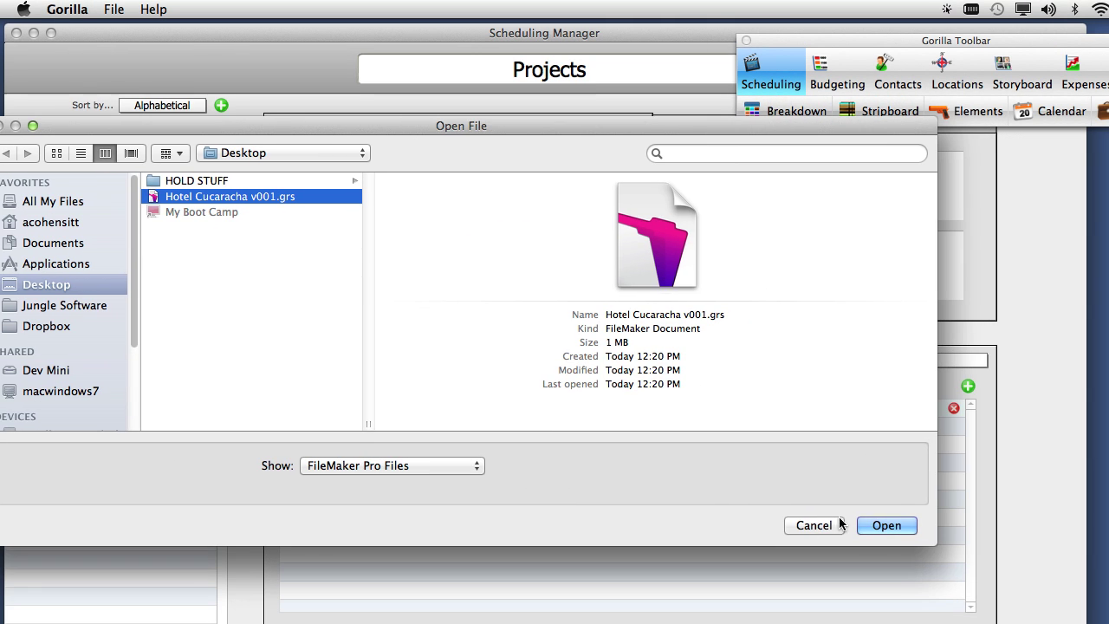
pyautogui.click(885, 526)
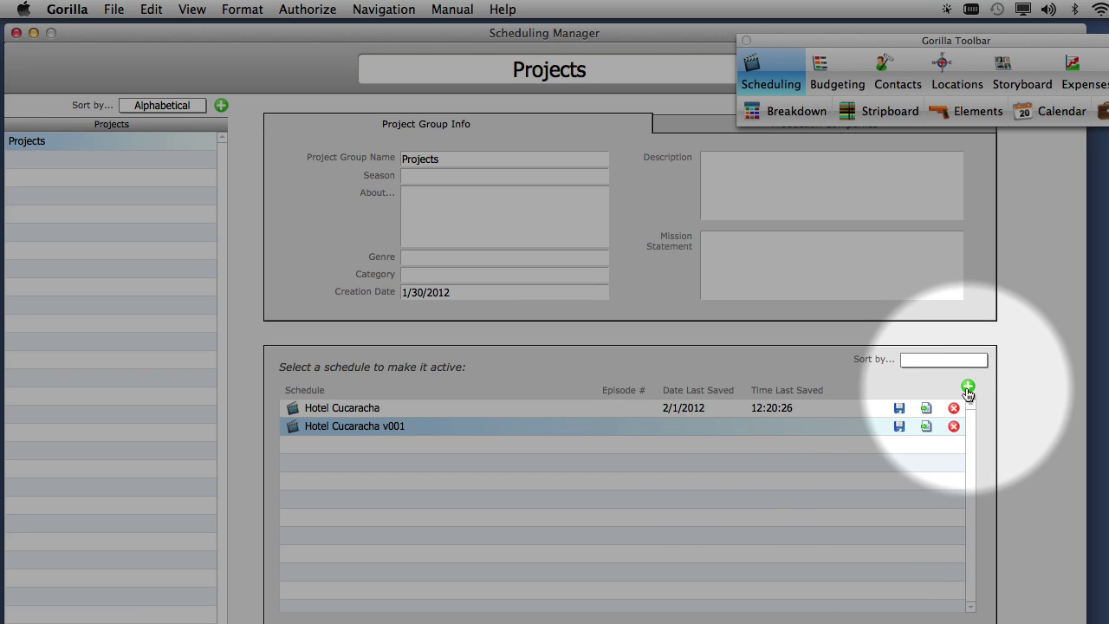
# Step: Create a new blank schedule named My New Schedule, without an episode number
pyautogui.click(967, 387)
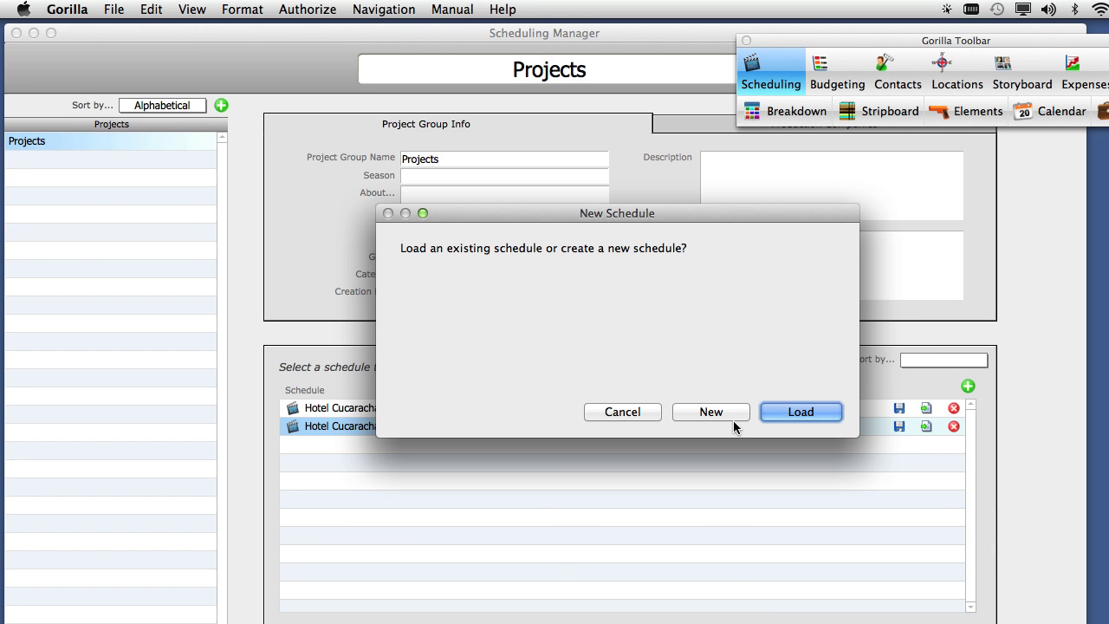
pyautogui.click(712, 413)
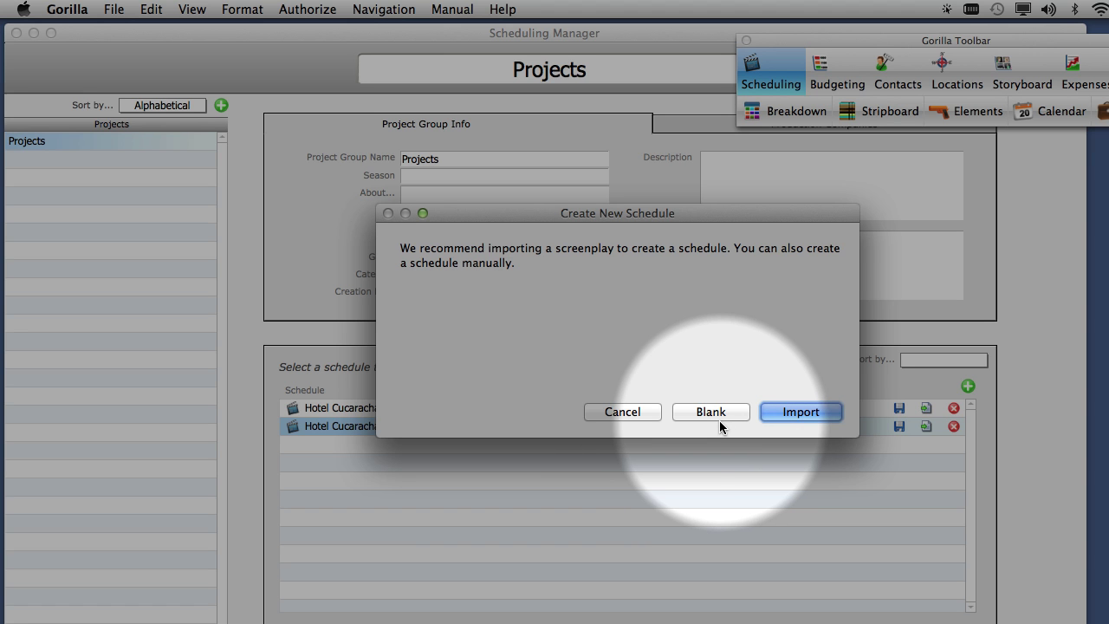
pyautogui.click(718, 419)
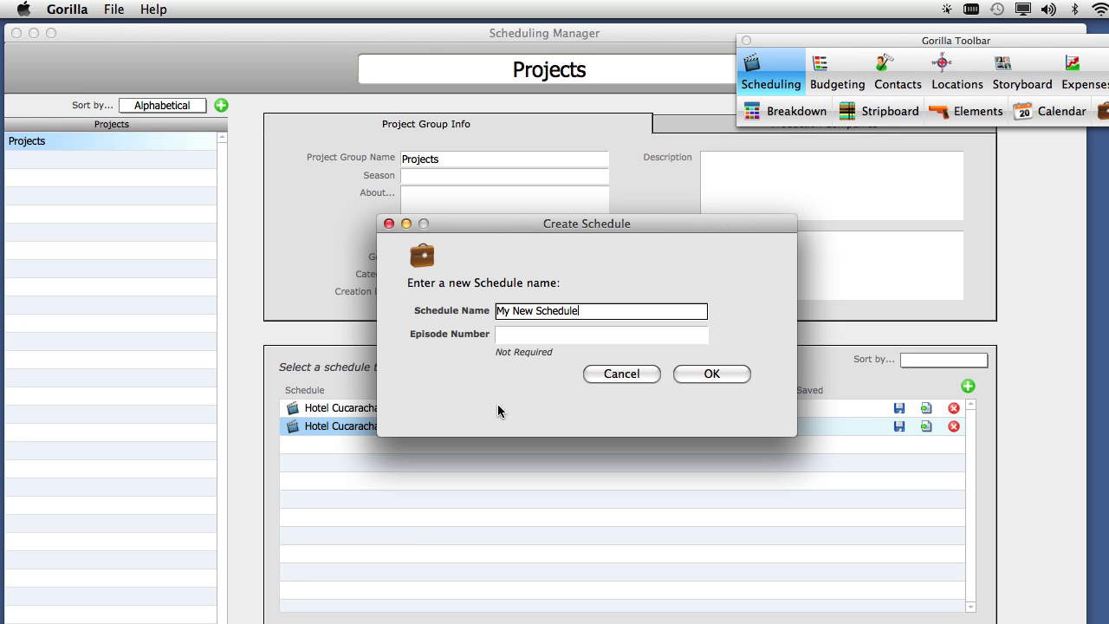
pyautogui.click(696, 377)
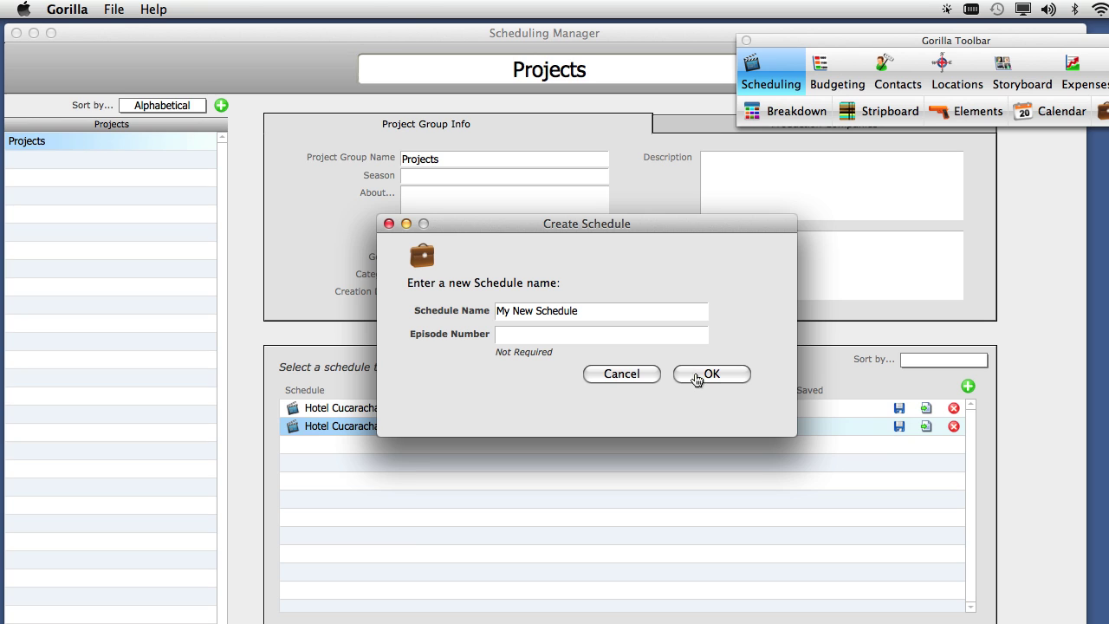